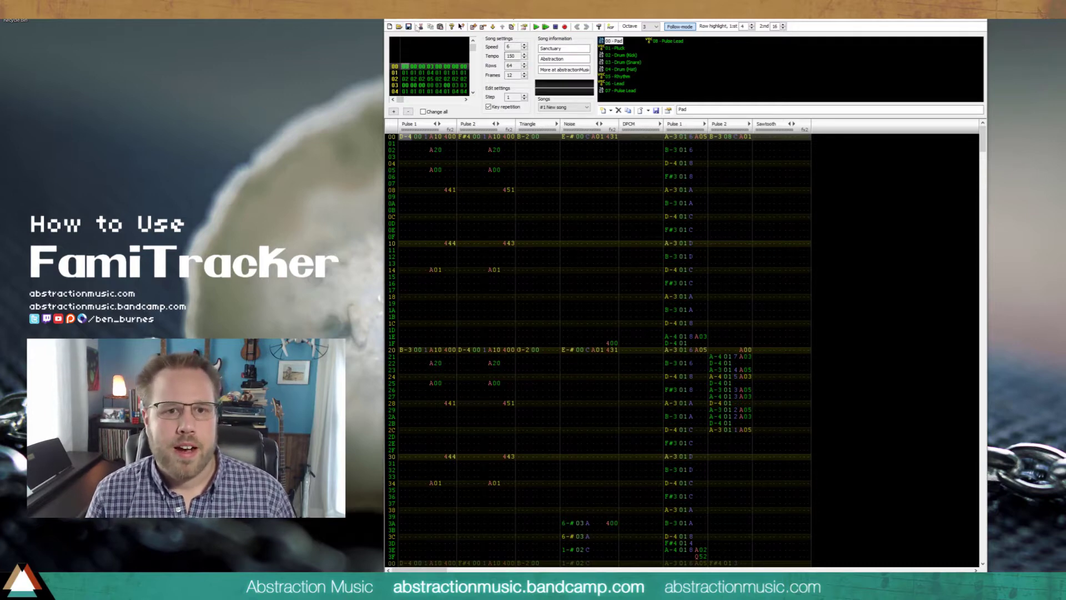
Step: Render the song once, play count 1, to Abstraction - Sanctuary.wav on the desktop
left_click(395, 21)
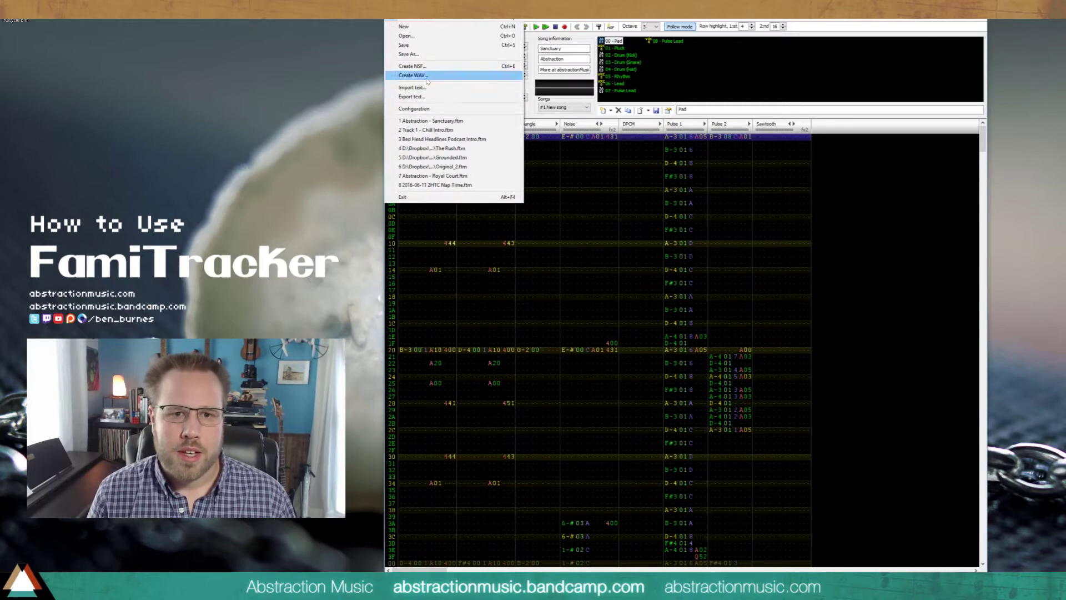
left_click(422, 78)
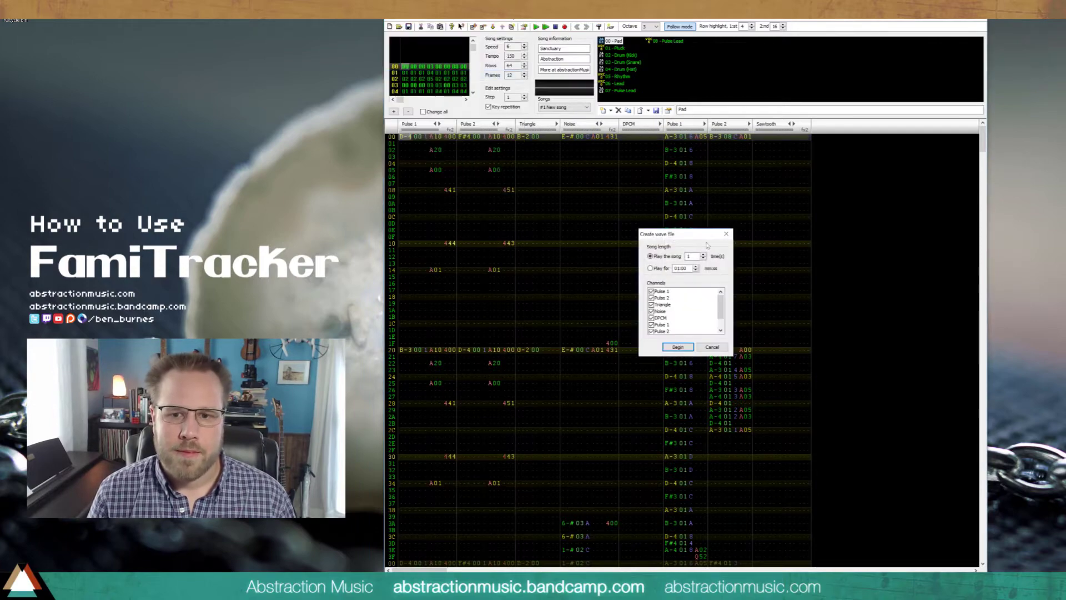
left_click(677, 347)
left_click(813, 308)
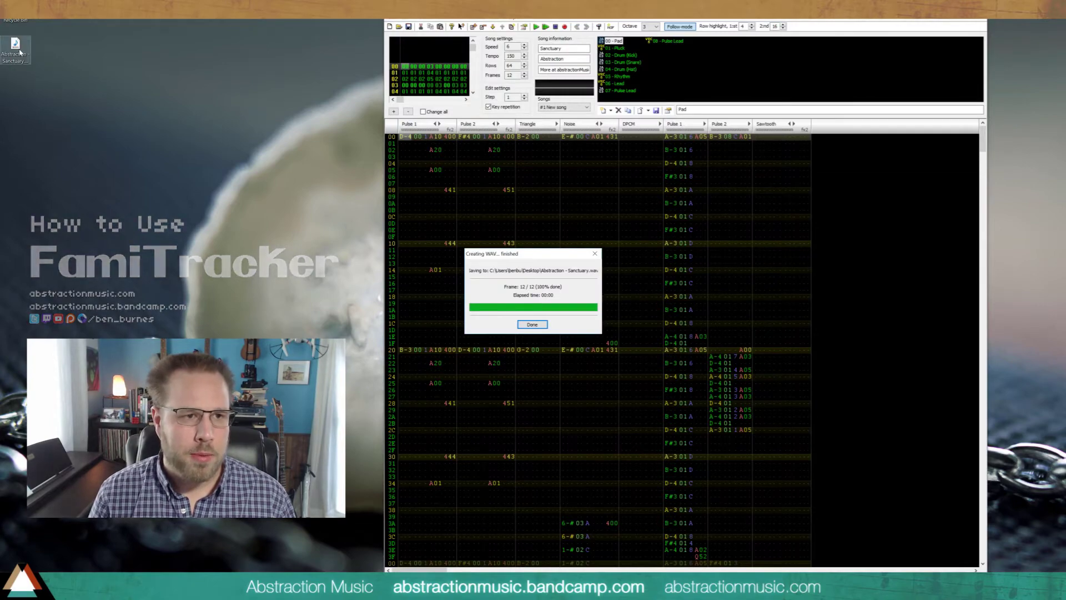
Step: Import the exported WAV into Audacity, inspect its ending, and loop-play the whole track
left_click_drag(15, 46, 286, 326)
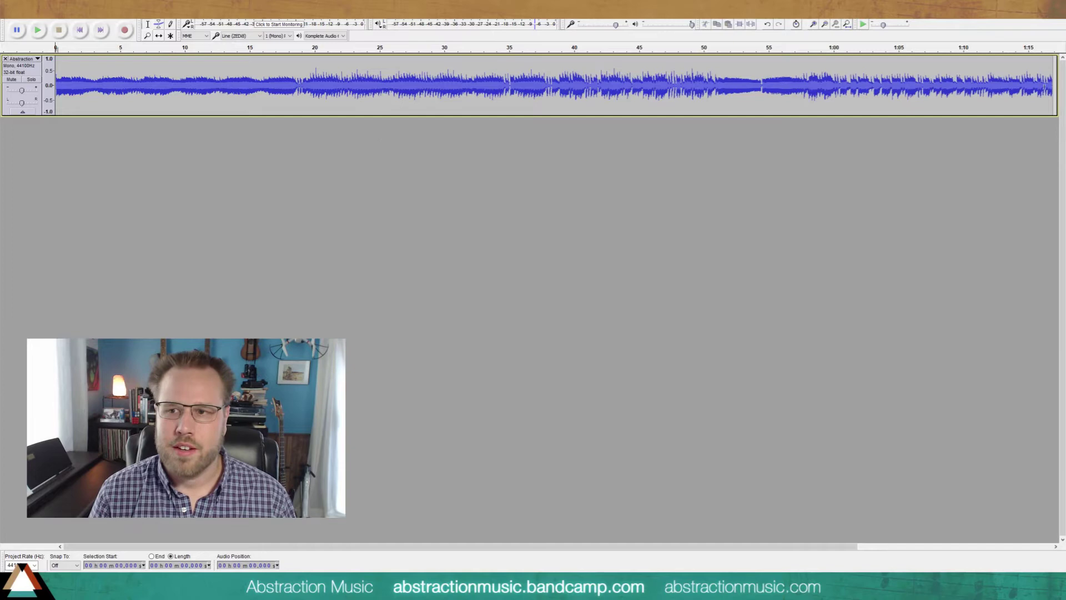
left_click(1049, 87)
left_click(811, 25)
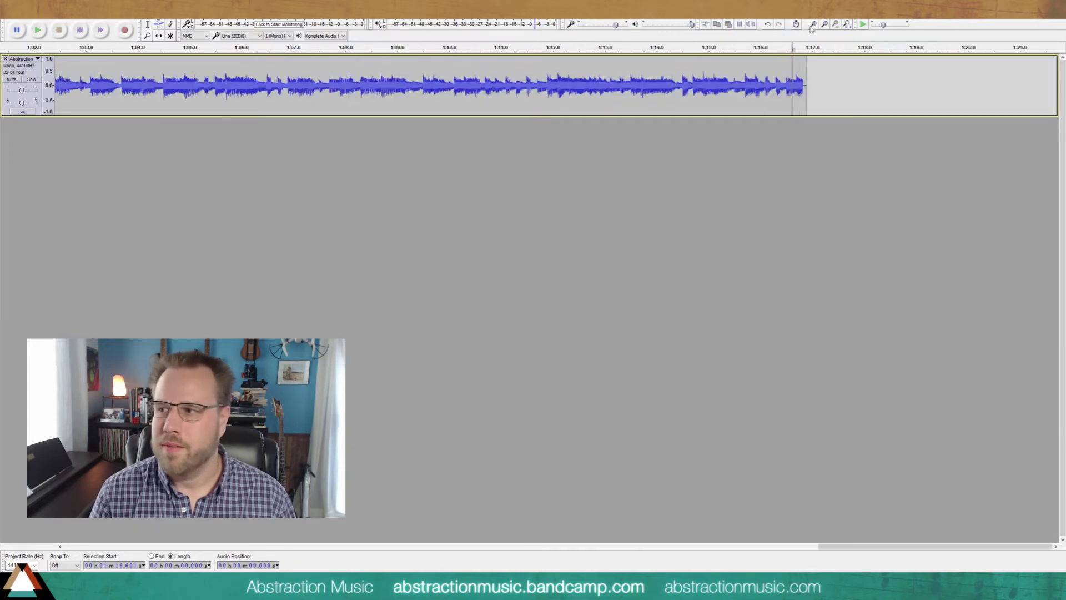
left_click(811, 25)
left_click(811, 25)
left_click(847, 24)
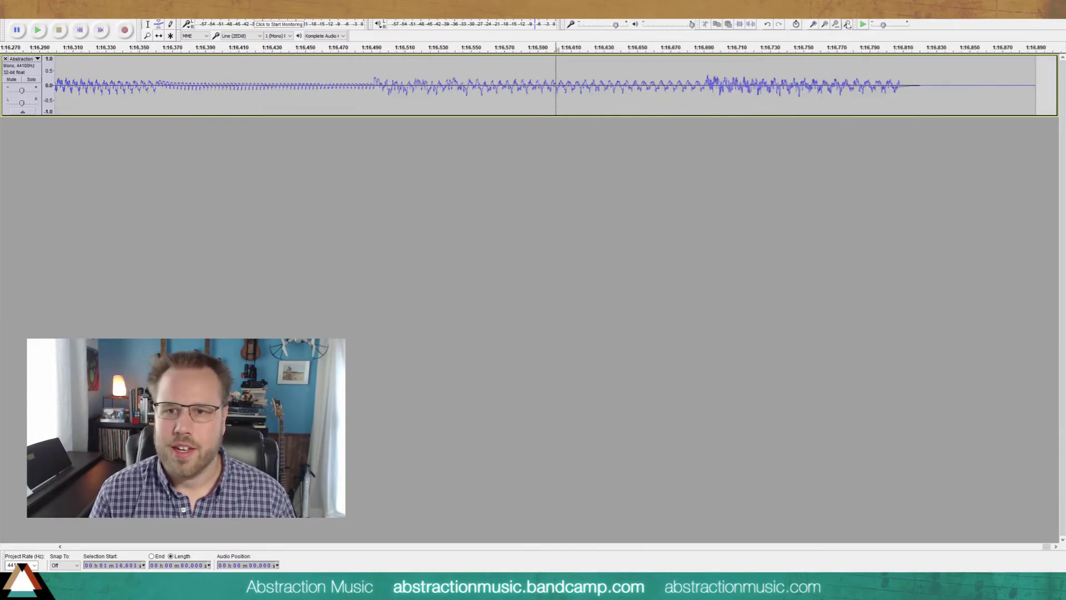
key("ctrl+a")
key("shift+space")
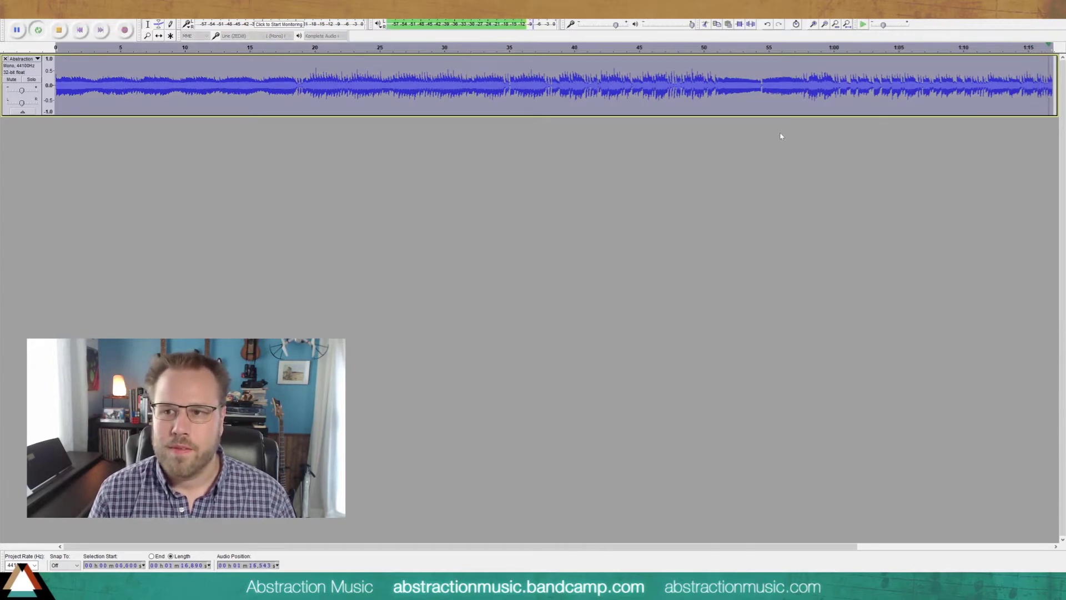
key("space")
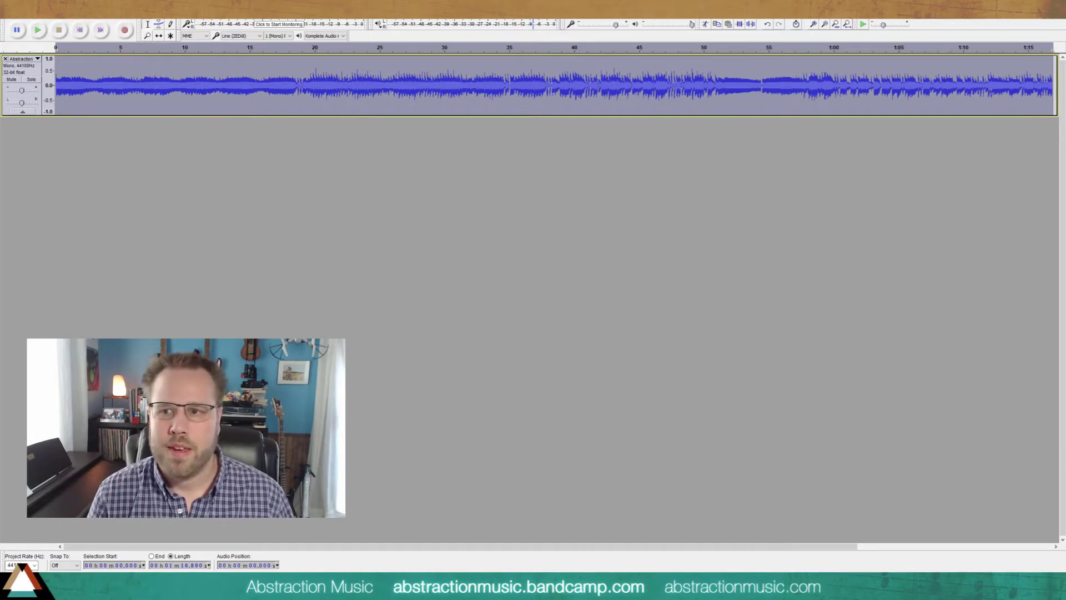
Step: Cut the silent tail after the last note and loop-play the trimmed track to check the seam
left_click(814, 24)
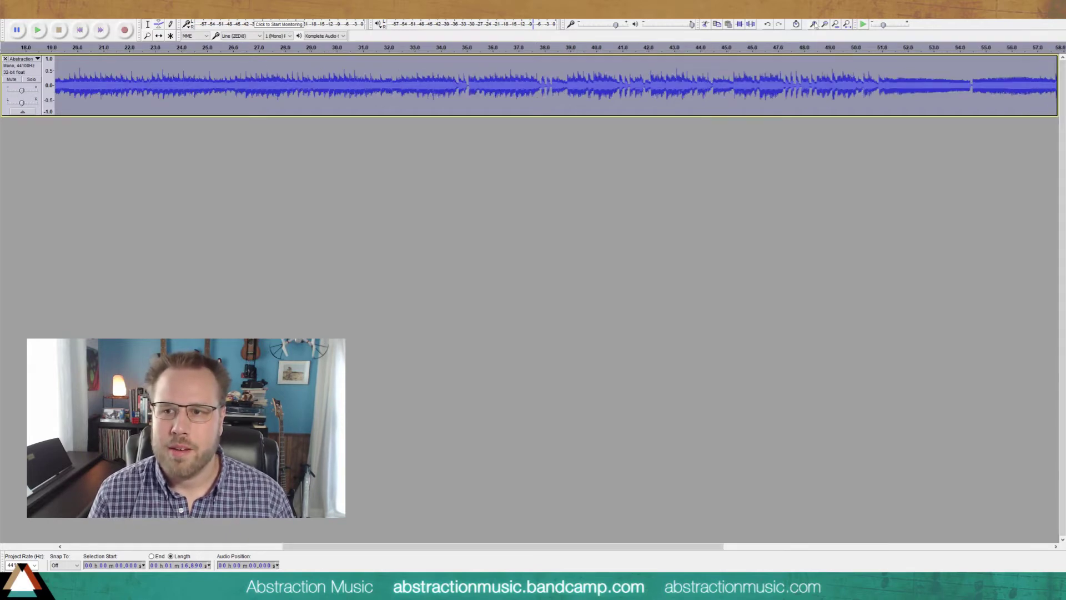
left_click(813, 24)
left_click(813, 23)
left_click(814, 23)
left_click(814, 24)
left_click(814, 24)
left_click(814, 24)
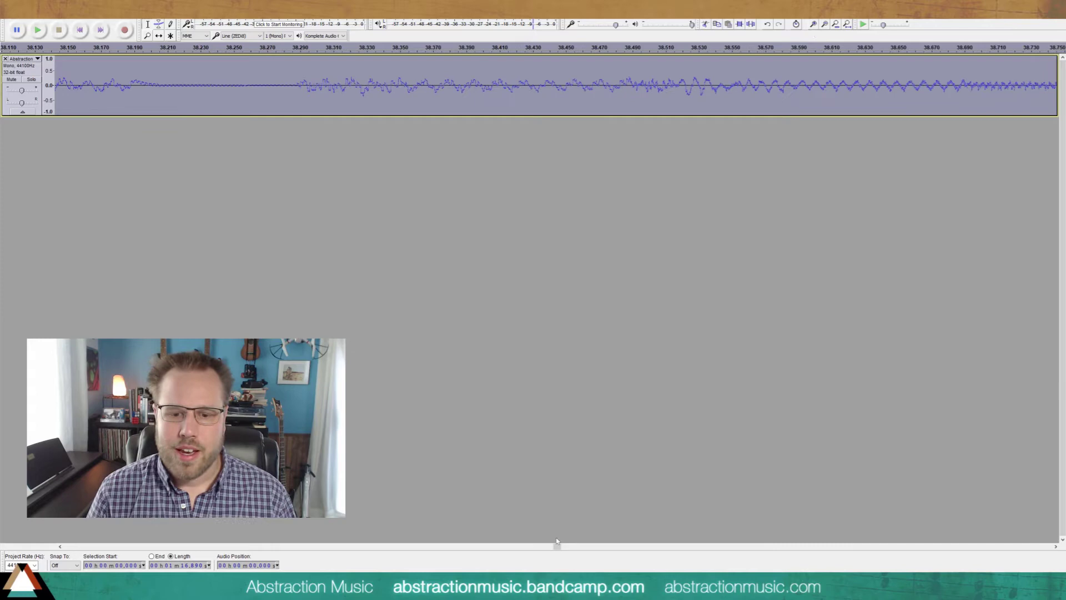
left_click_drag(557, 546, 1042, 533)
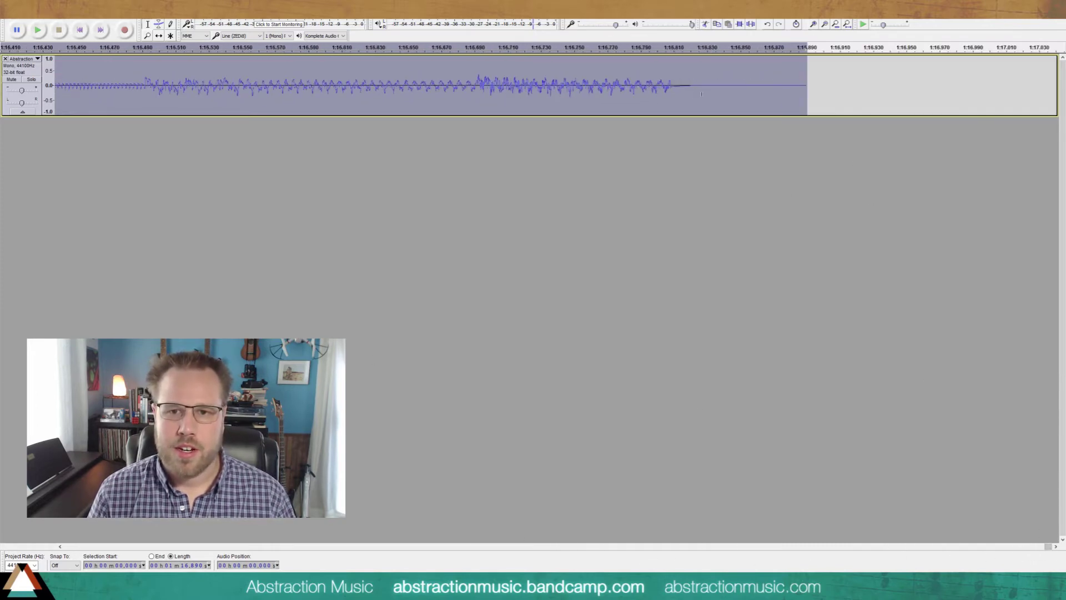
left_click_drag(672, 88, 823, 88)
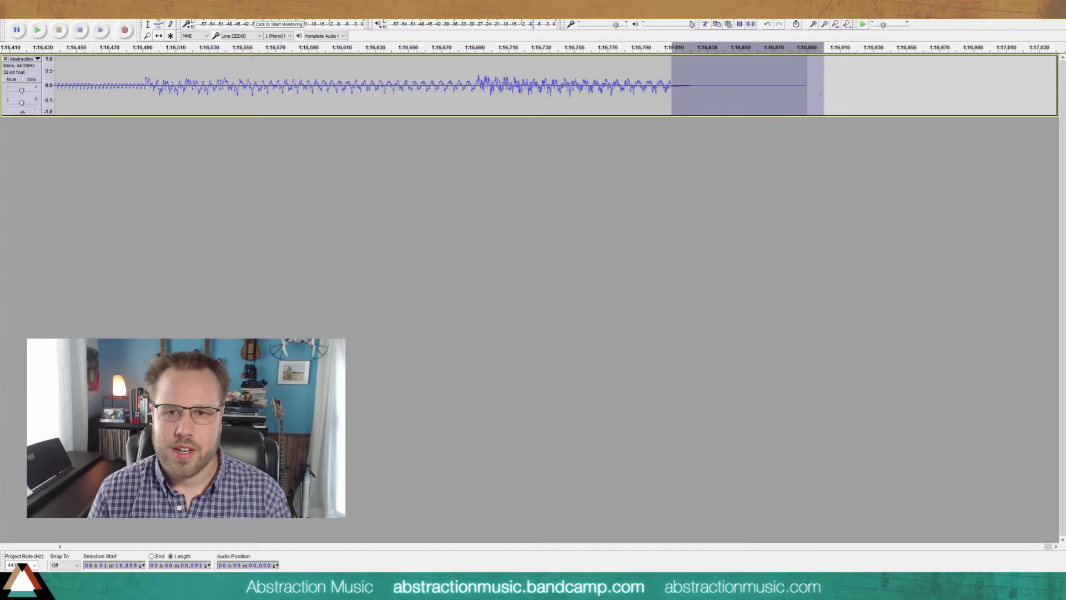
left_click(846, 24)
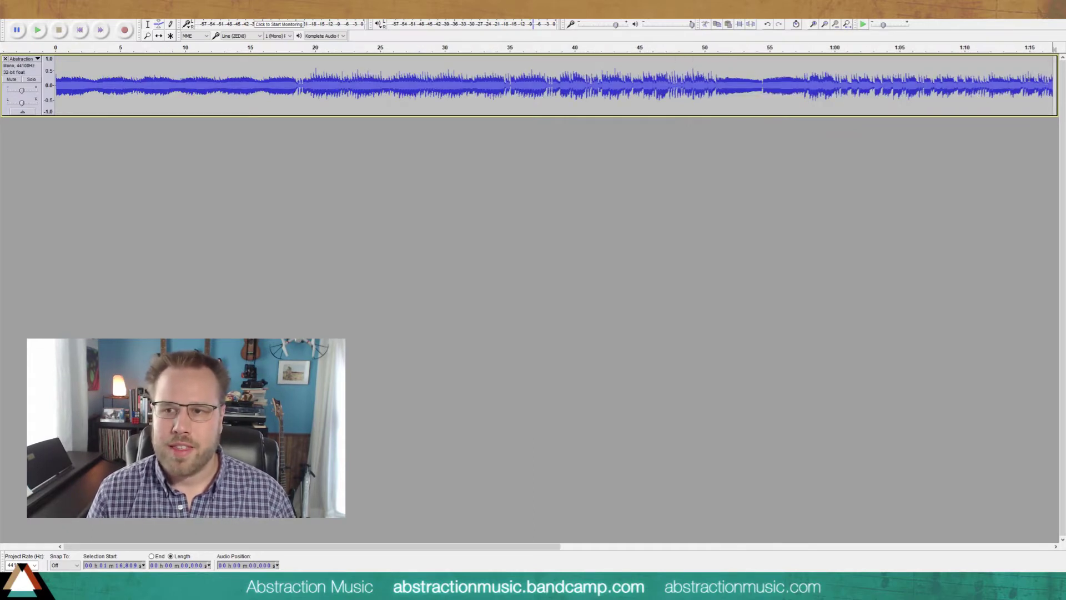
key("ctrl+a")
left_click(1023, 48)
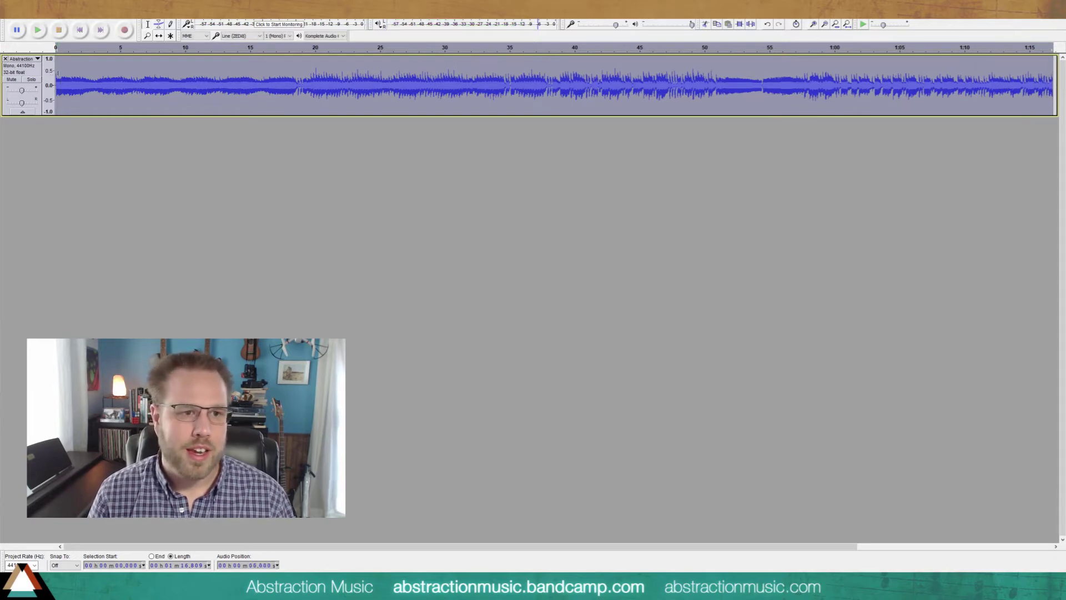
Step: Close the Audacity track, then re-render the song 3 times, overwriting Abstraction - Sanctuary.wav
left_click(5, 59)
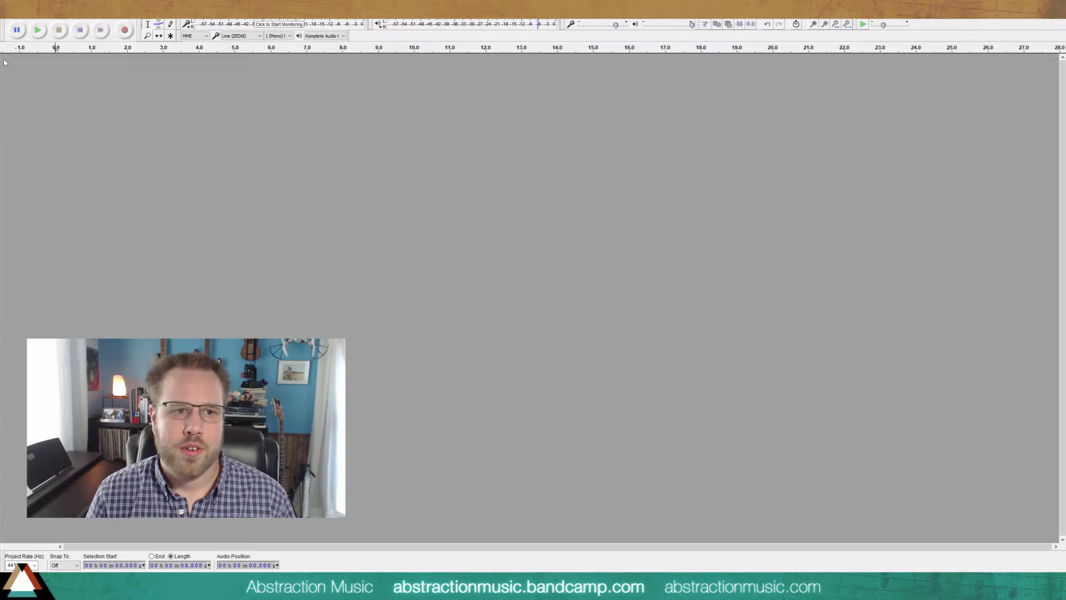
key("alt+Tab")
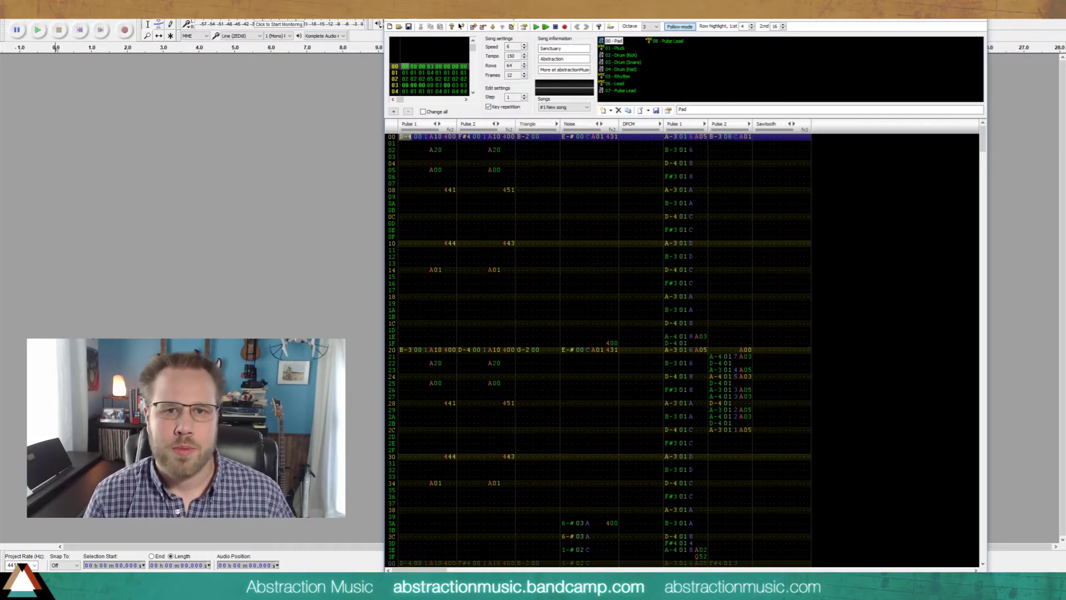
left_click(395, 16)
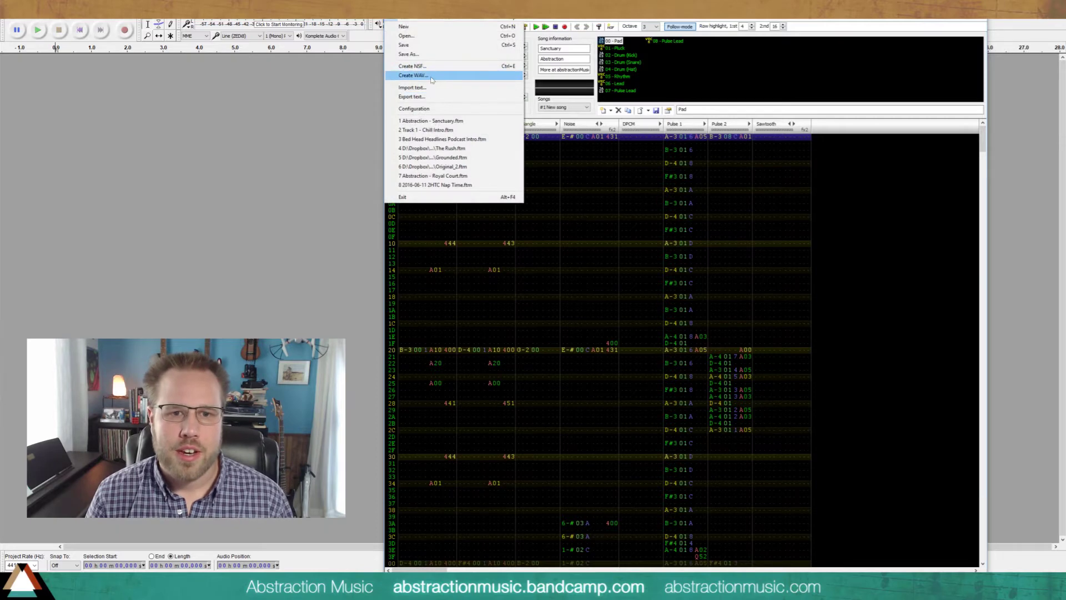
left_click(422, 78)
left_click_drag(692, 256, 683, 256)
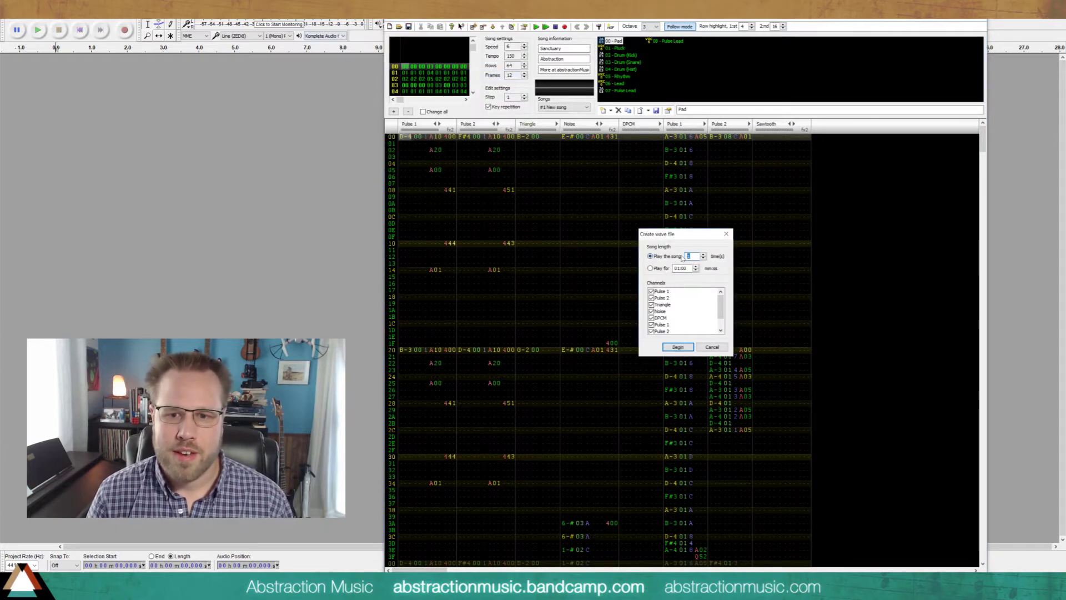
left_click(677, 347)
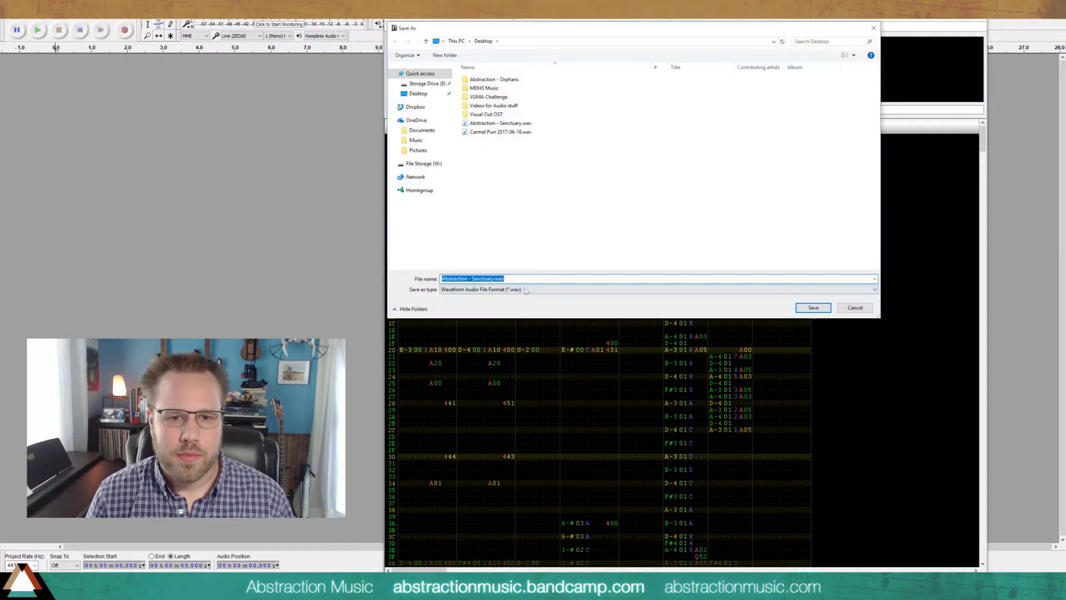
left_click(813, 308)
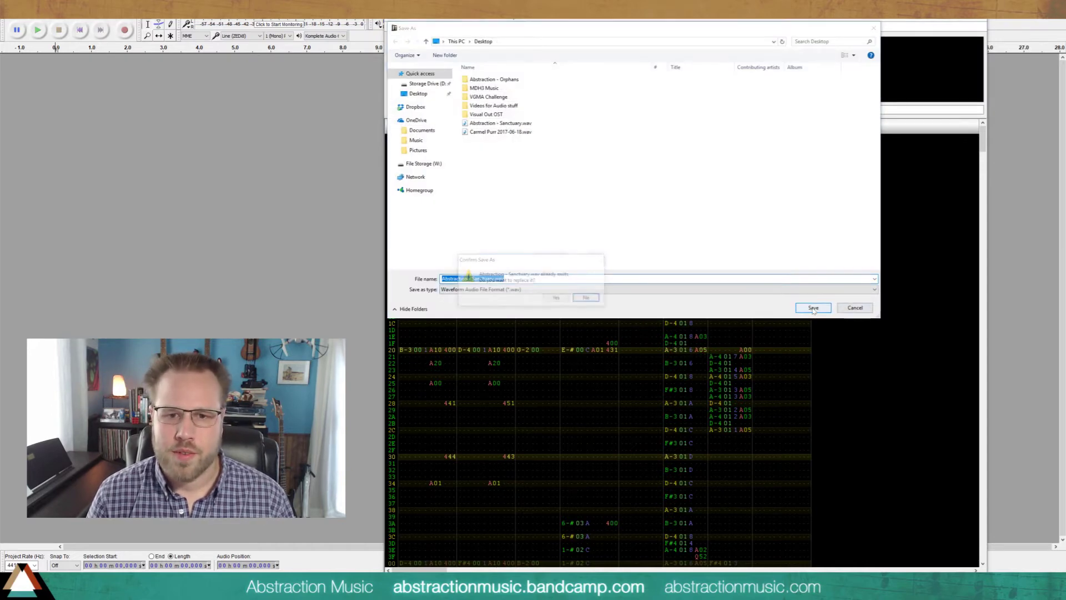
left_click(556, 297)
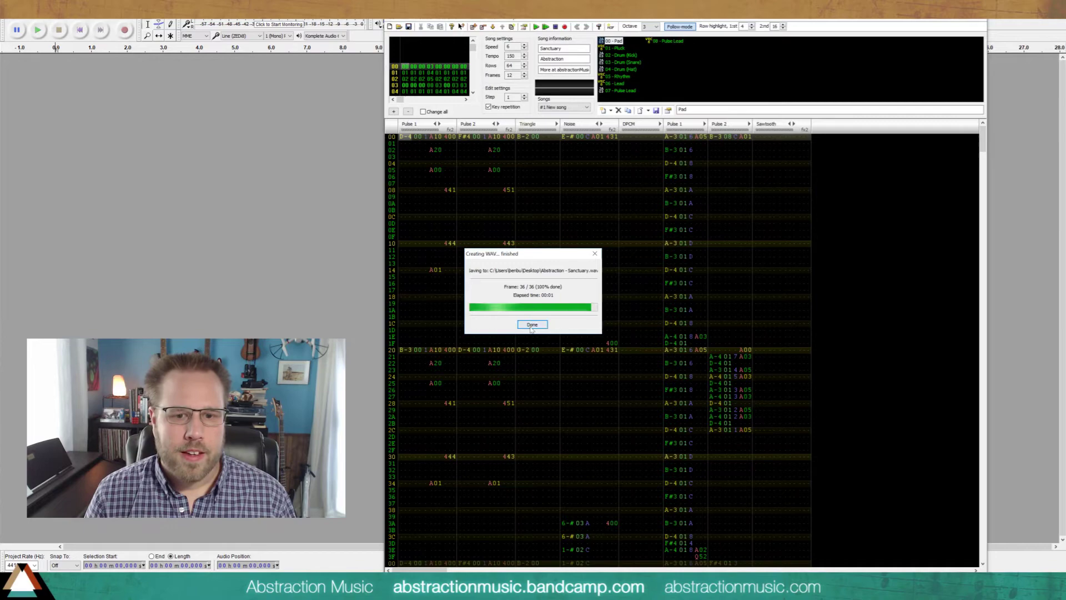
Step: Listen through the three-loop render and mark where the loop restarts, around 1:16.887
left_click(343, 176)
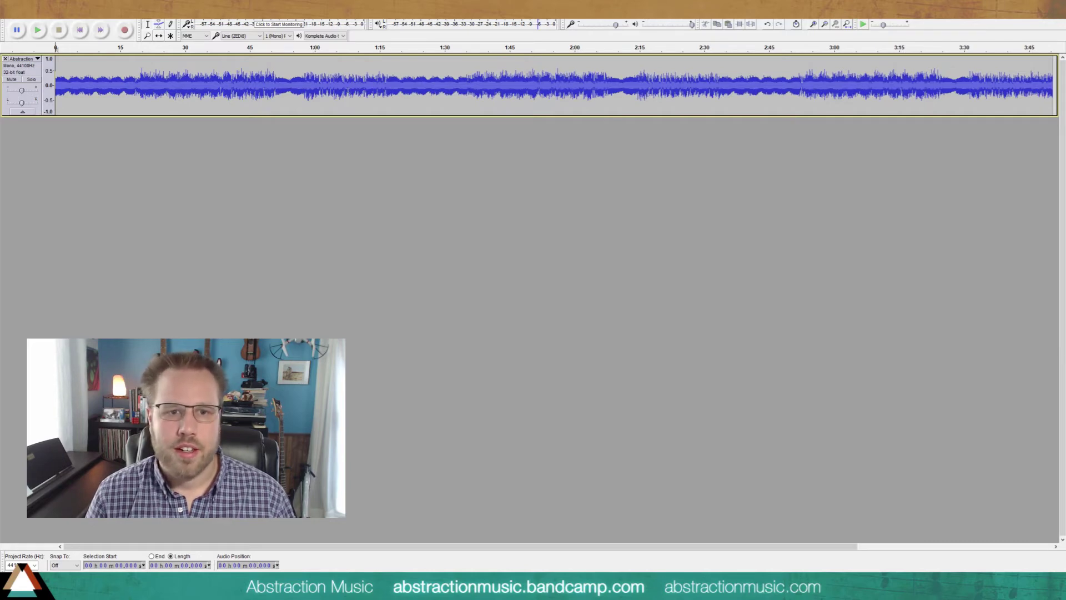
left_click(290, 83)
key("space")
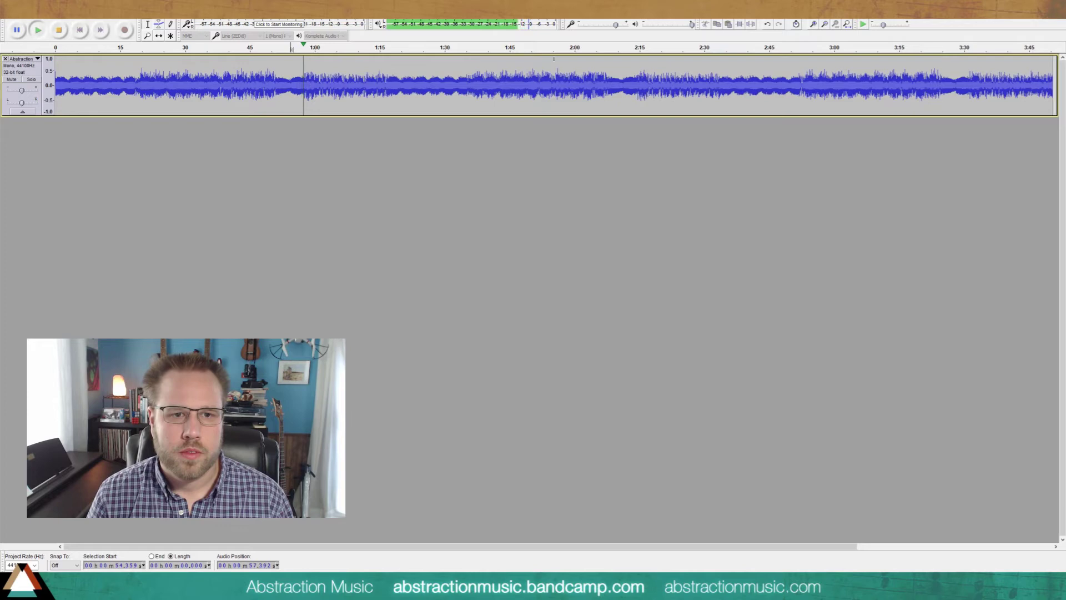
left_click(370, 83)
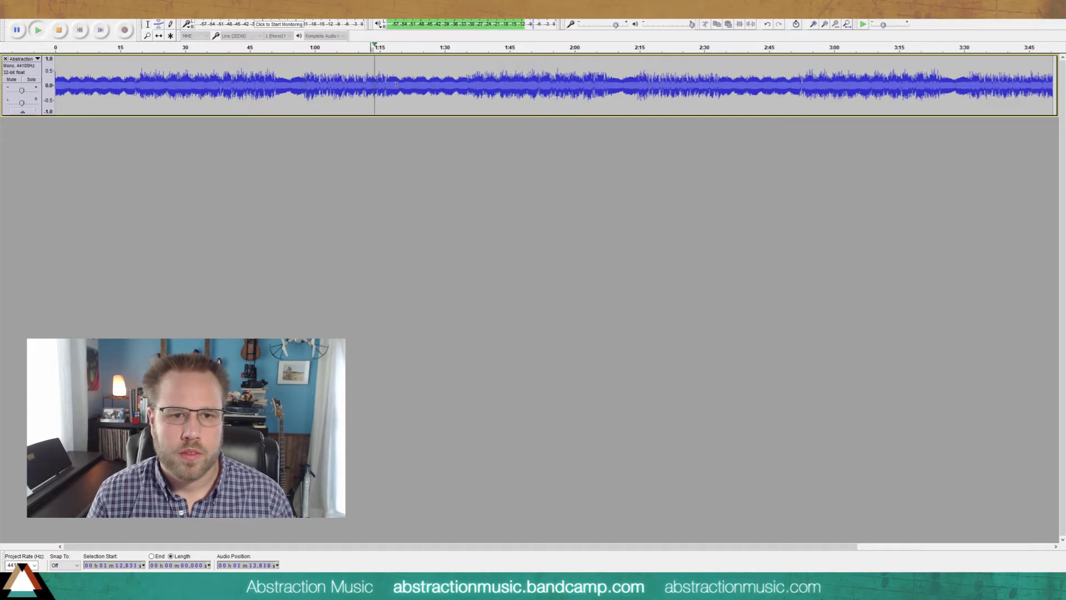
left_click(813, 24)
left_click(813, 23)
left_click(813, 24)
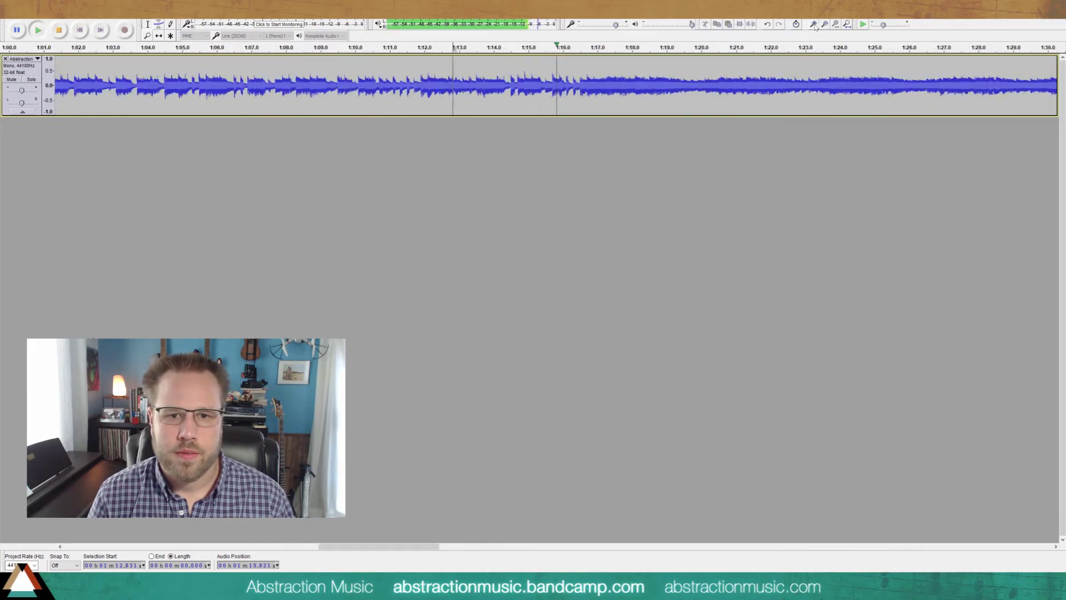
key("x")
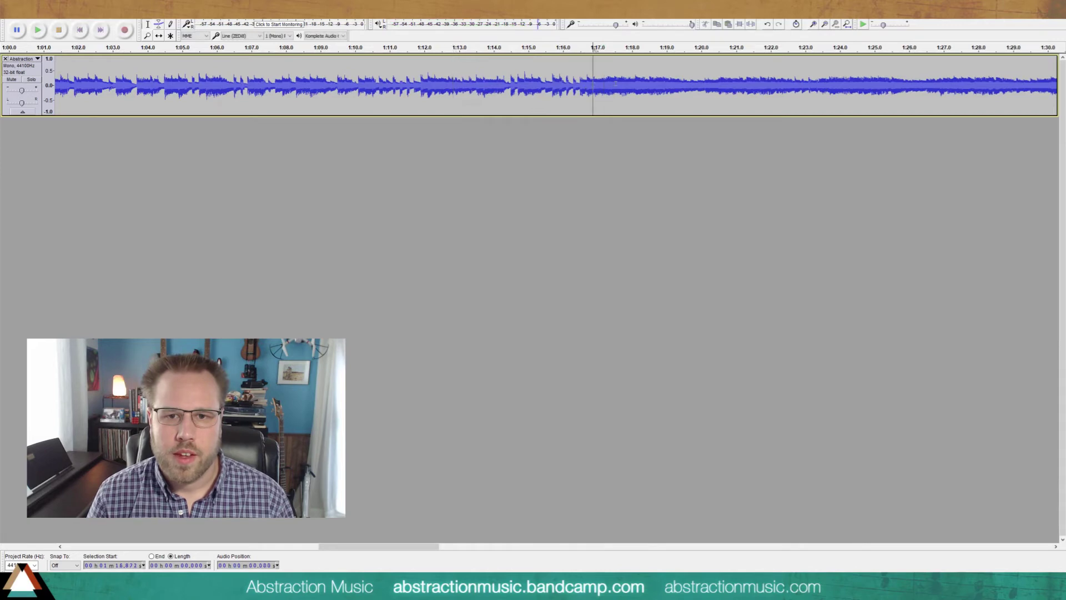
left_click(813, 24)
left_click(812, 24)
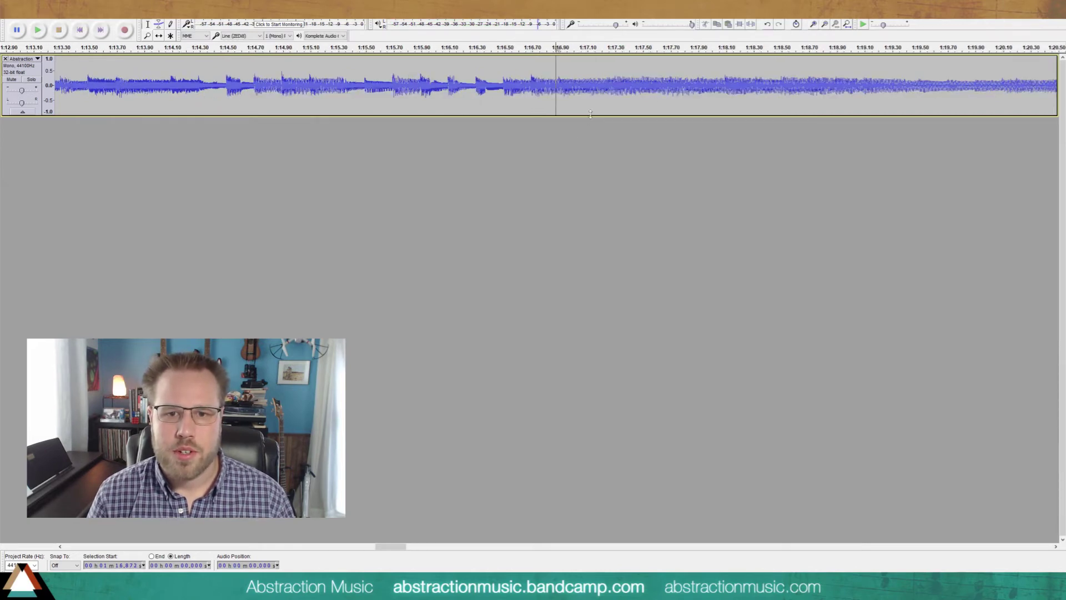
left_click_drag(590, 114, 590, 343)
left_click(379, 181)
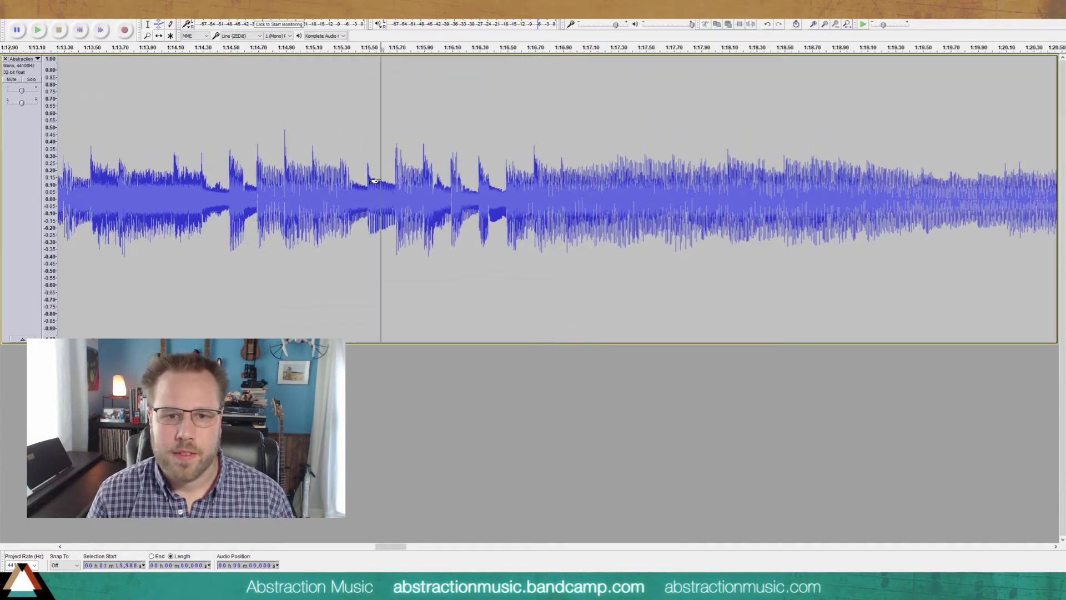
key("space")
key("space")
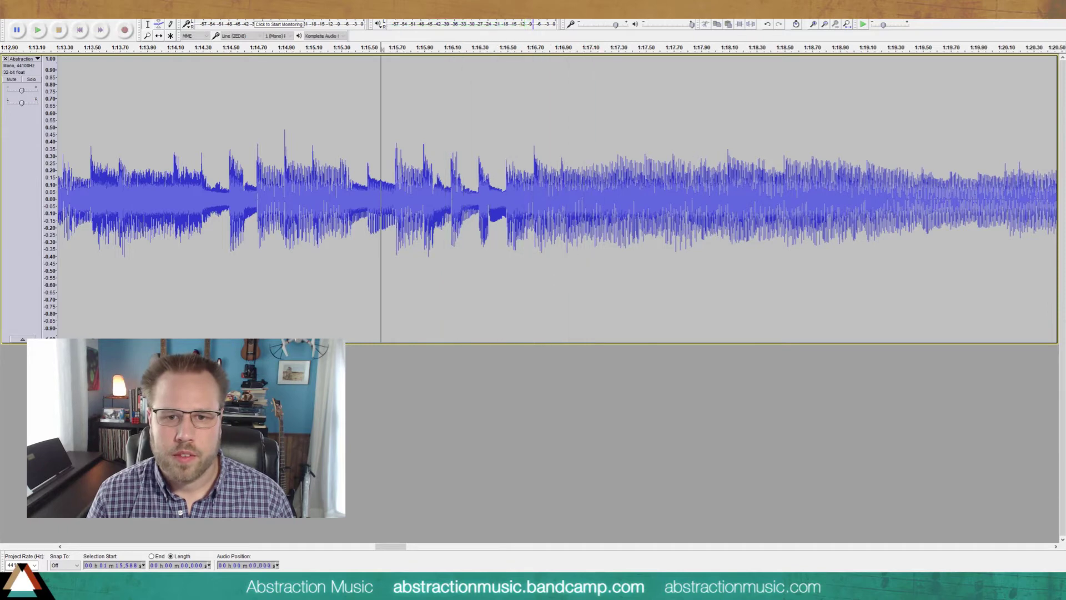
left_click(562, 115)
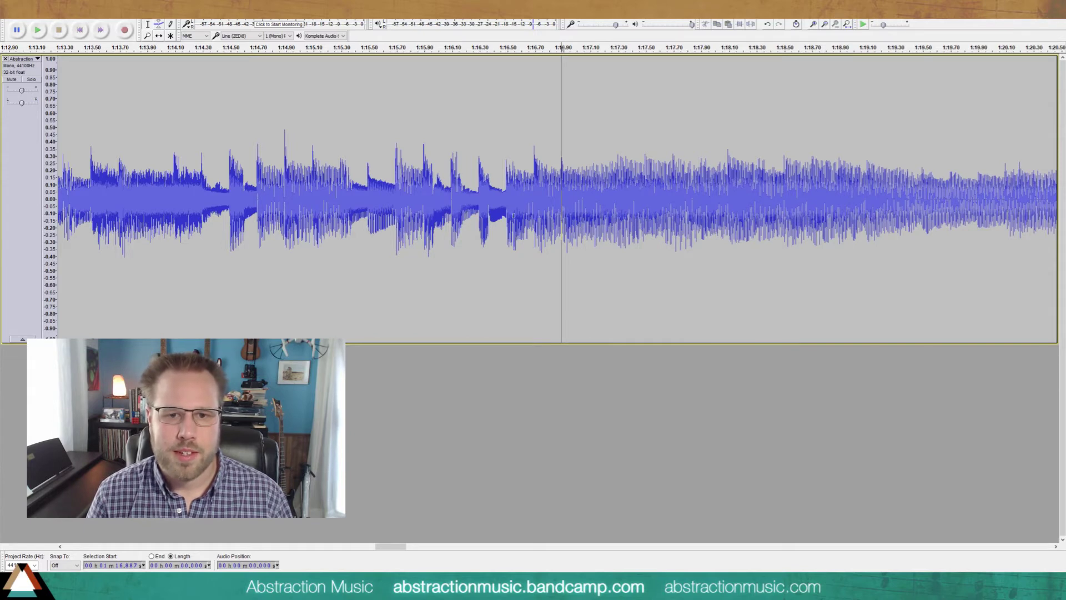
Step: Zoom to sample level and set the edit point on the zero crossing near 1:16.892
left_click(814, 25)
left_click(814, 26)
left_click(814, 26)
left_click(814, 26)
left_click(814, 26)
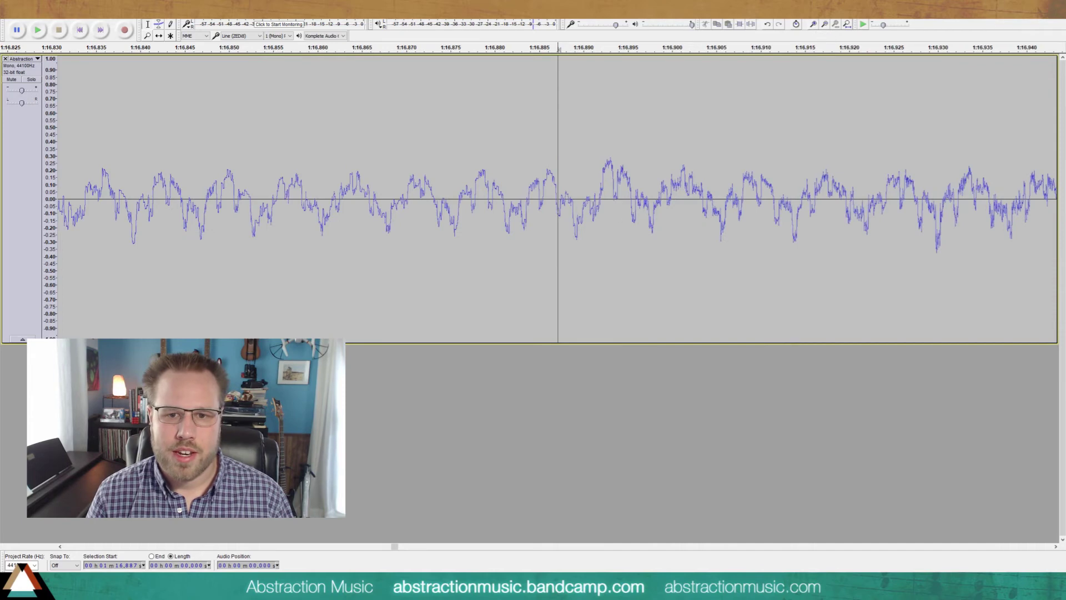
left_click(604, 201)
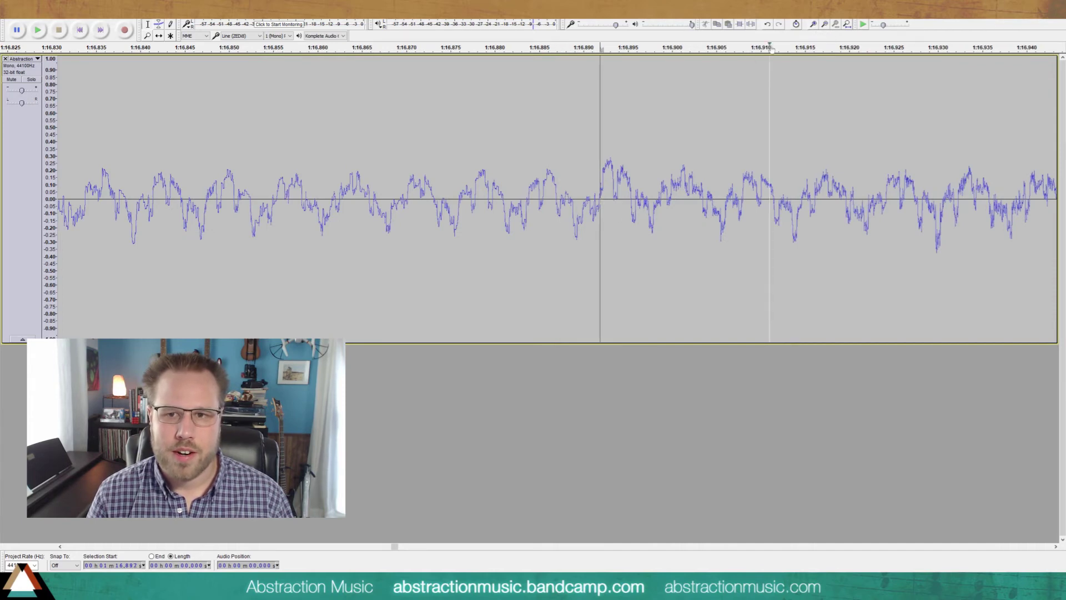
left_click(814, 25)
left_click(814, 25)
left_click(814, 25)
left_click(814, 25)
left_click(814, 25)
left_click(814, 25)
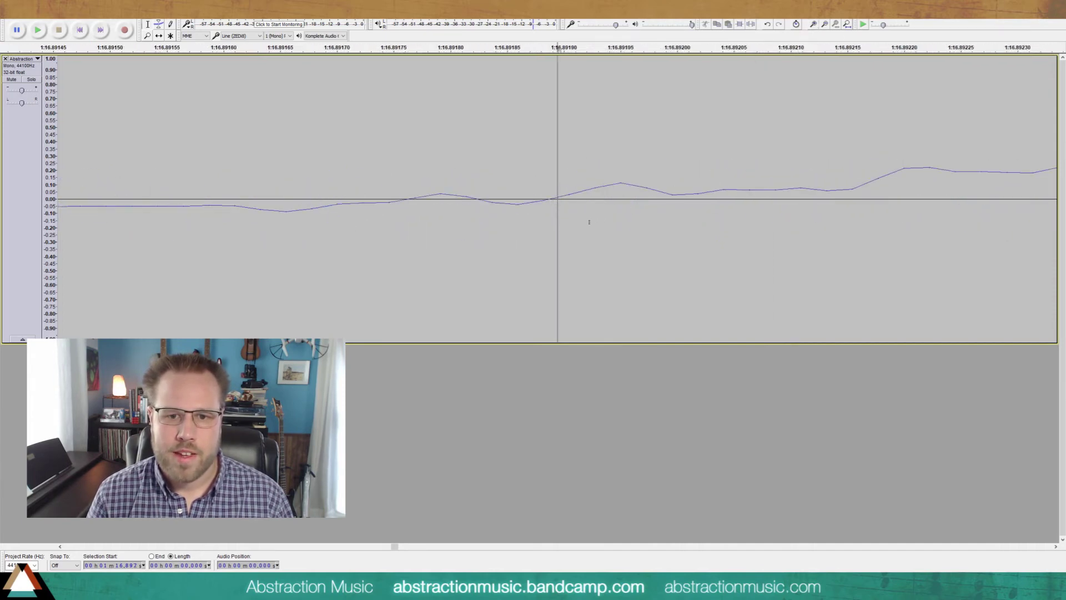
left_click(549, 199)
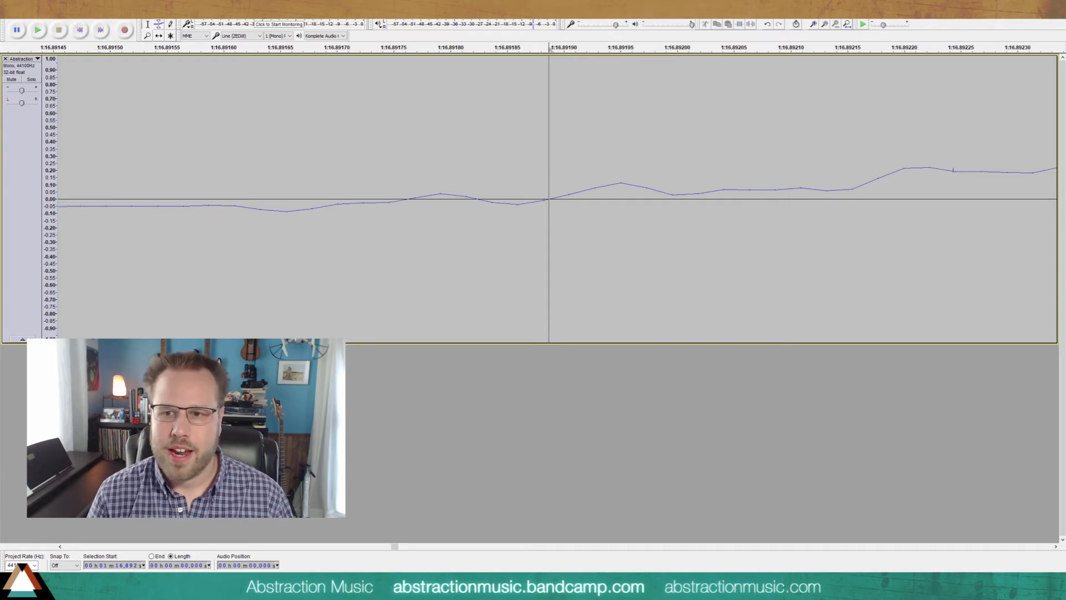
left_click(927, 160)
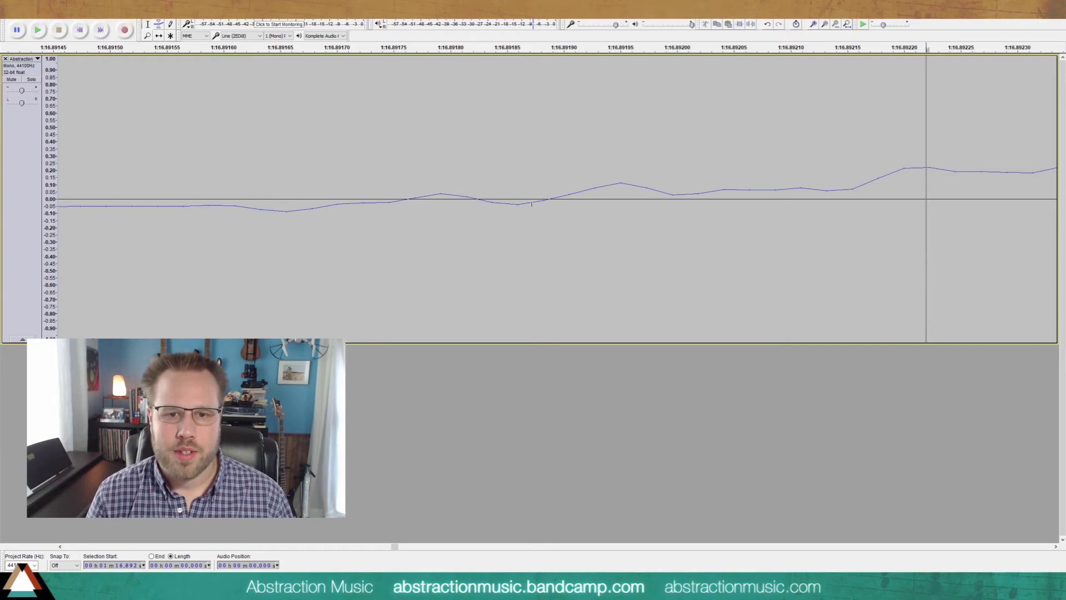
left_click(554, 217)
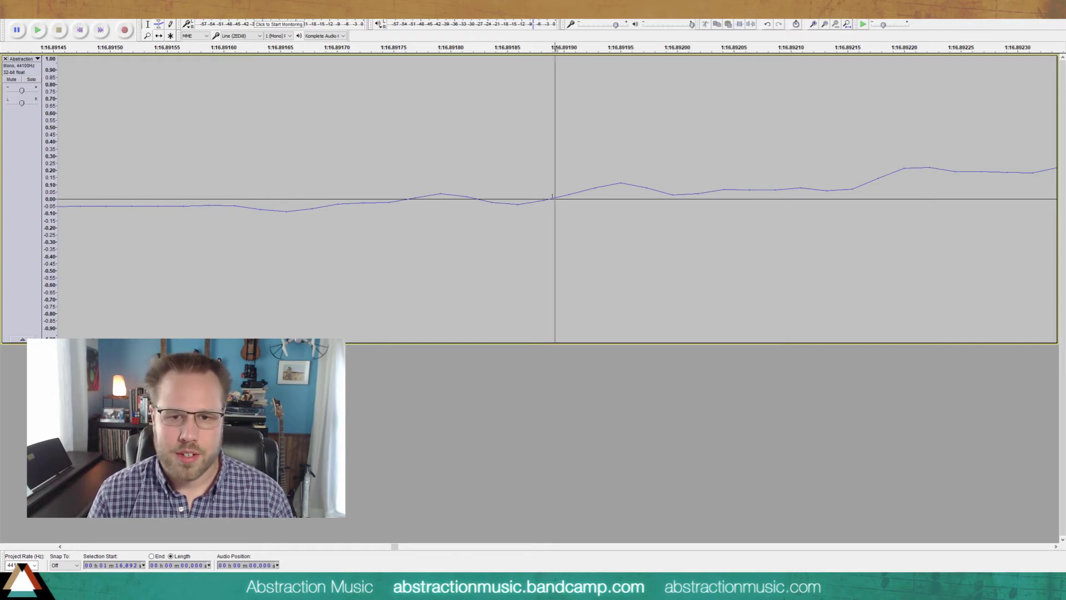
Step: Delete all audio before the 1:16.892 crossing and play the remaining song from the start
key("shift+Home")
left_click(552, 195)
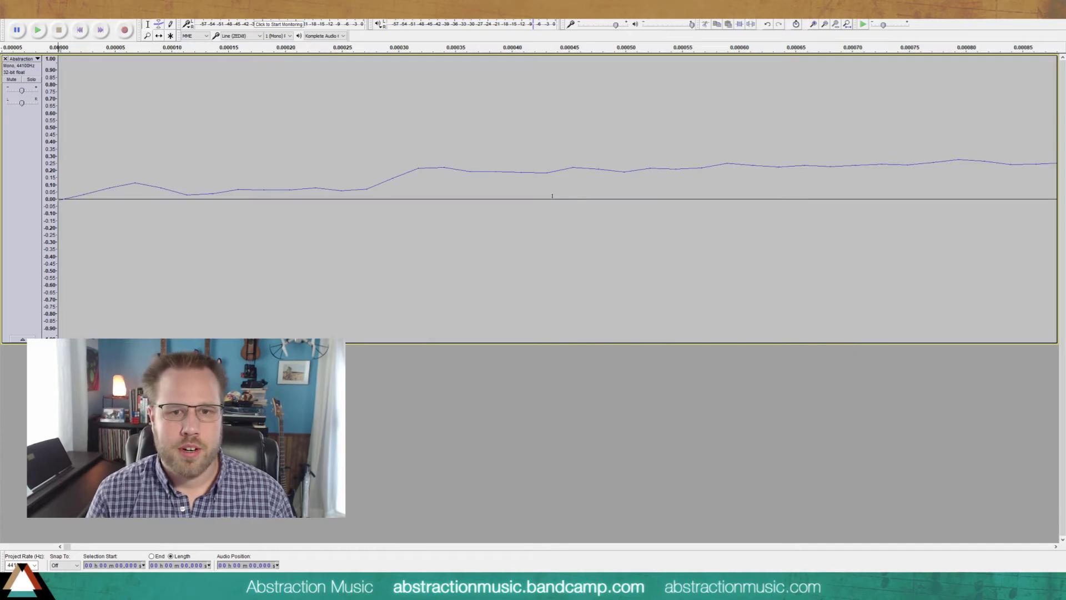
left_click(847, 24)
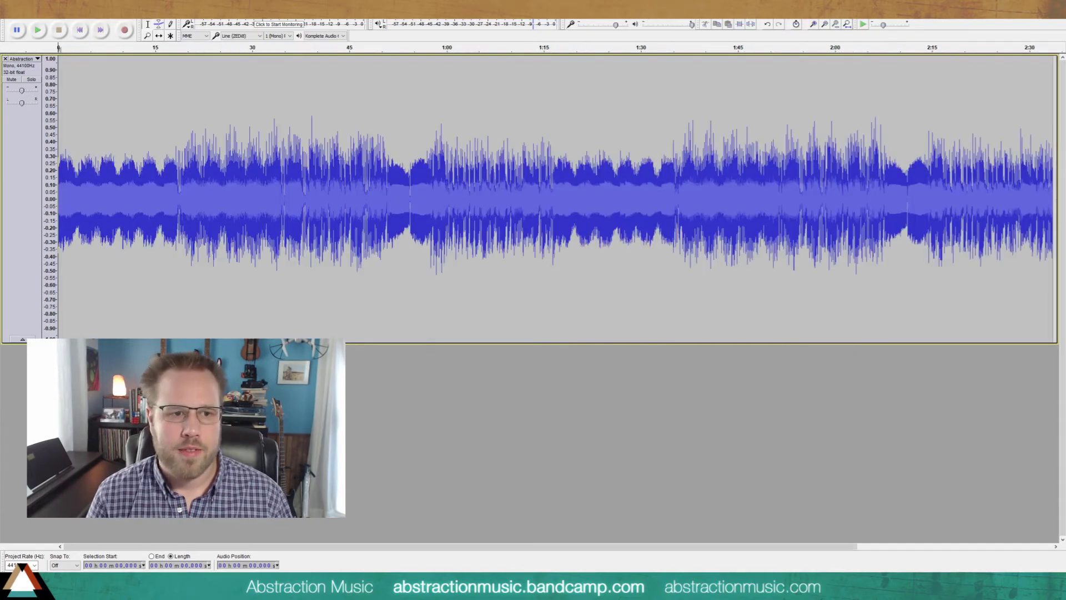
key("space")
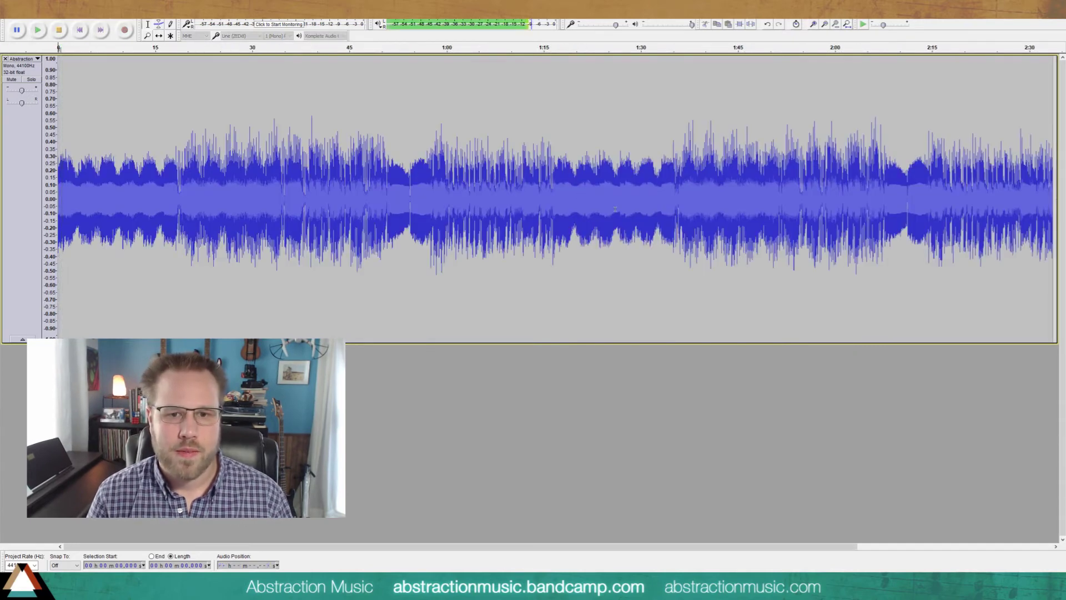
key("space")
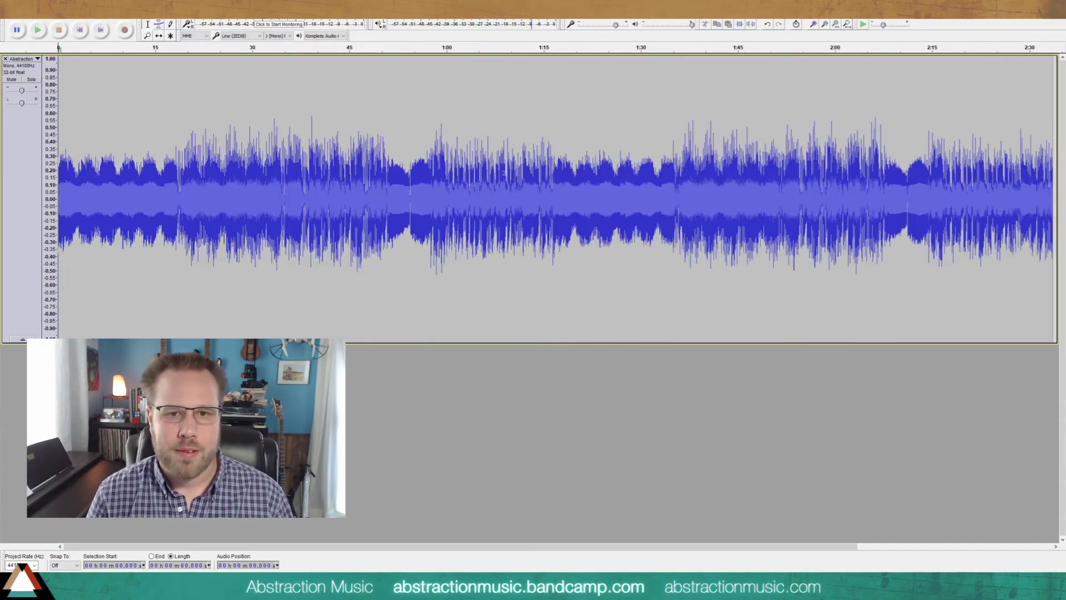
Step: Find the next loop restart by listening and mark it at 1:16.818
left_click(548, 171)
key("space")
key("space")
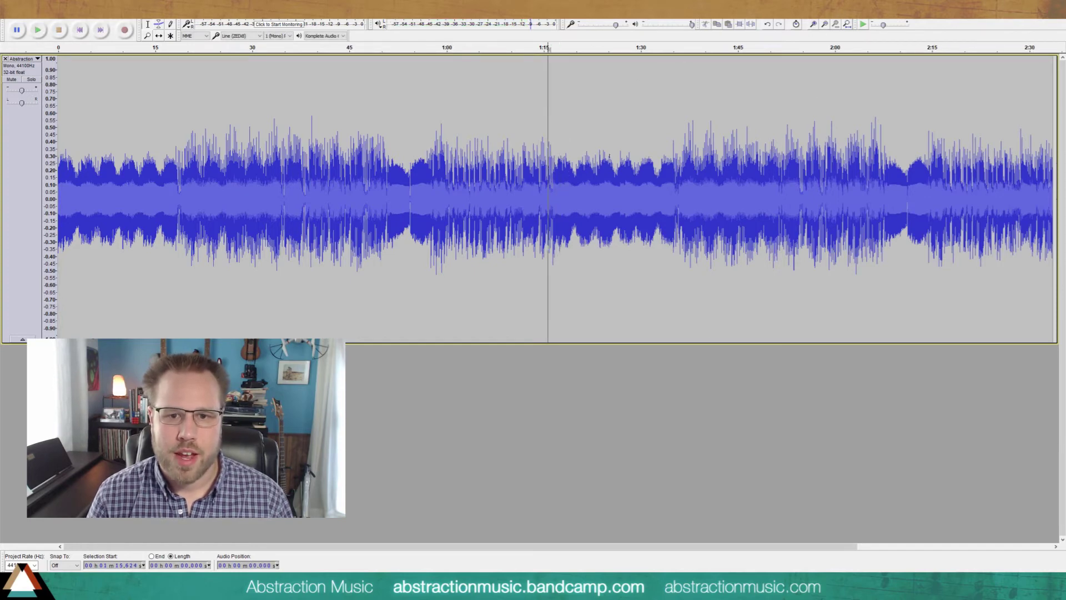
left_click(814, 24)
left_click(814, 24)
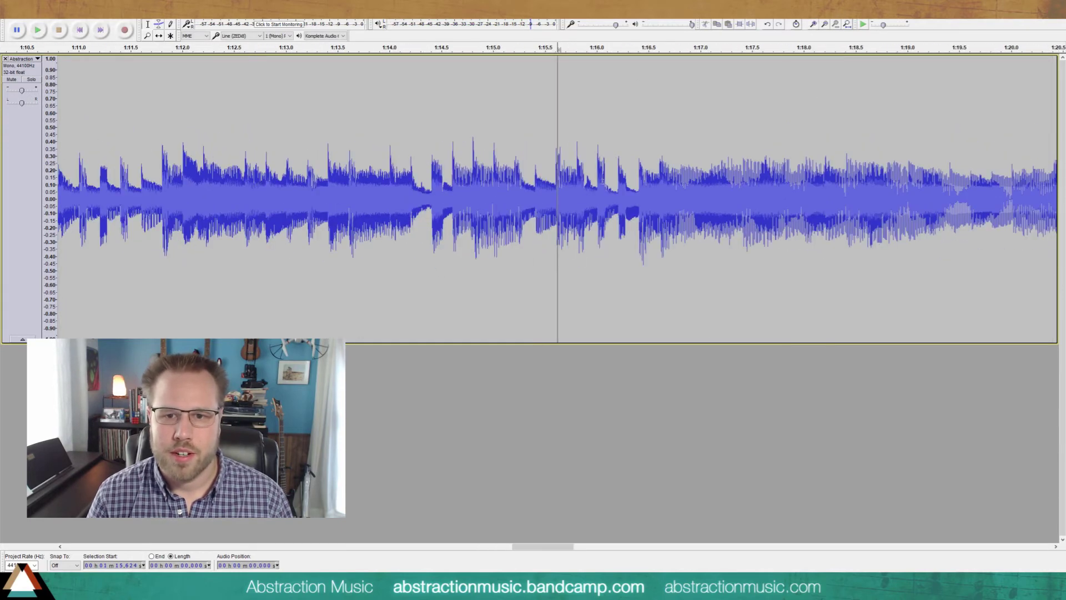
key("space")
key("space")
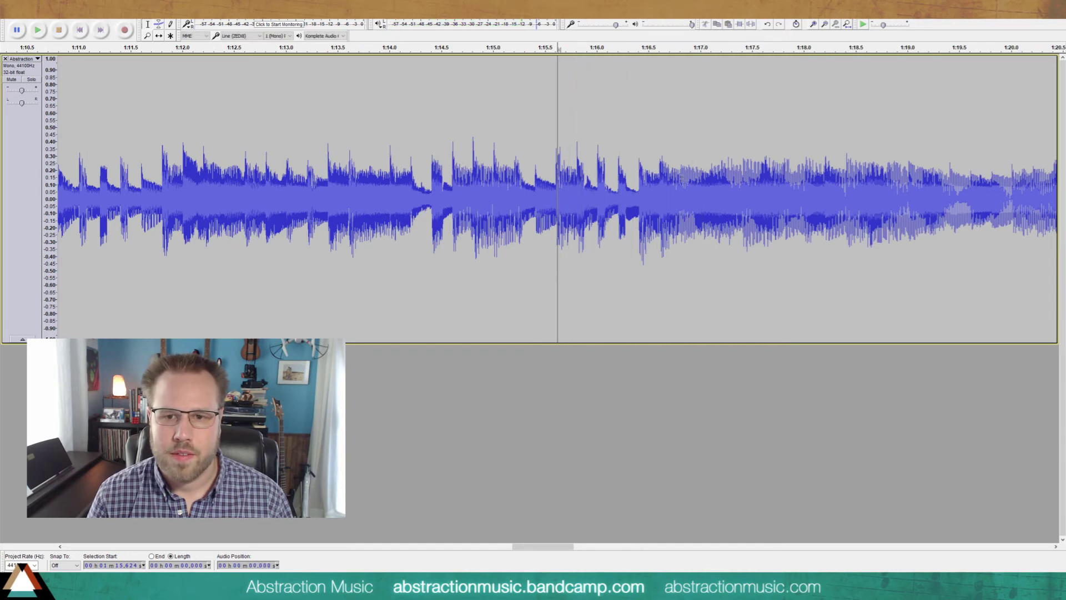
left_click(681, 170)
Step: Zoom in and place the cut on the zero crossing at 1:16.813
left_click(814, 24)
left_click(813, 23)
left_click(814, 24)
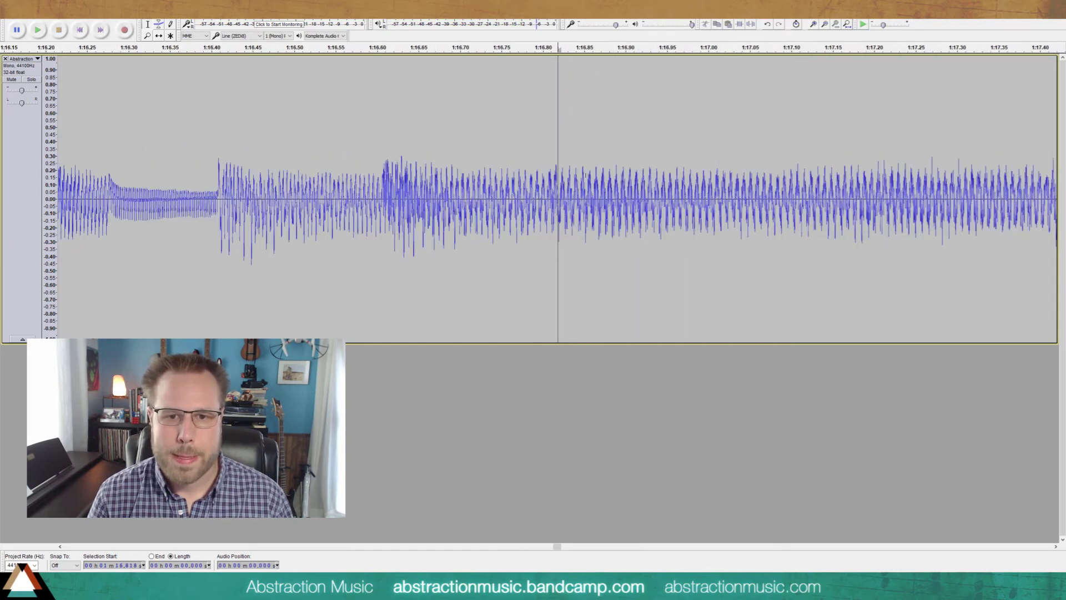
left_click(557, 192)
left_click(555, 191)
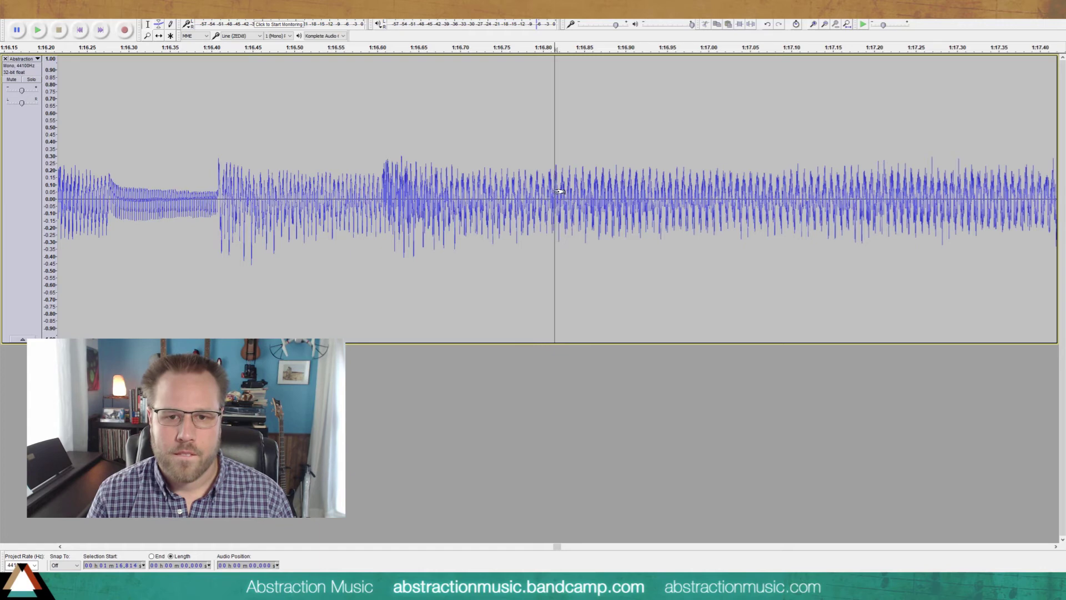
scroll(533, 197, "up", 7)
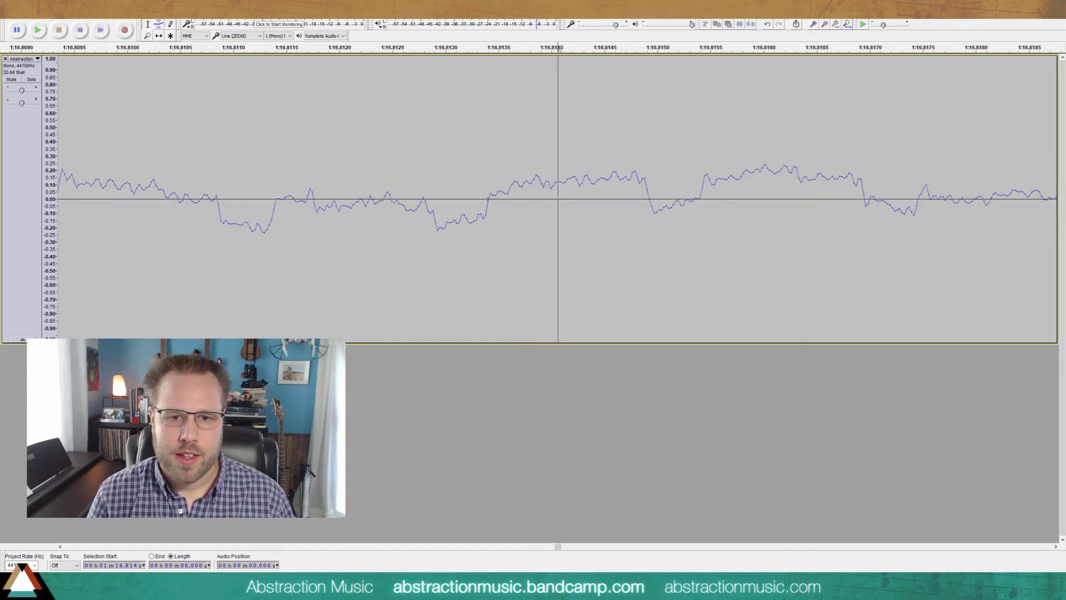
left_click(488, 197)
Step: Delete everything after 1:16.813, then loop-play the full track to check the end-to-start join
key("shift+End")
key("Delete")
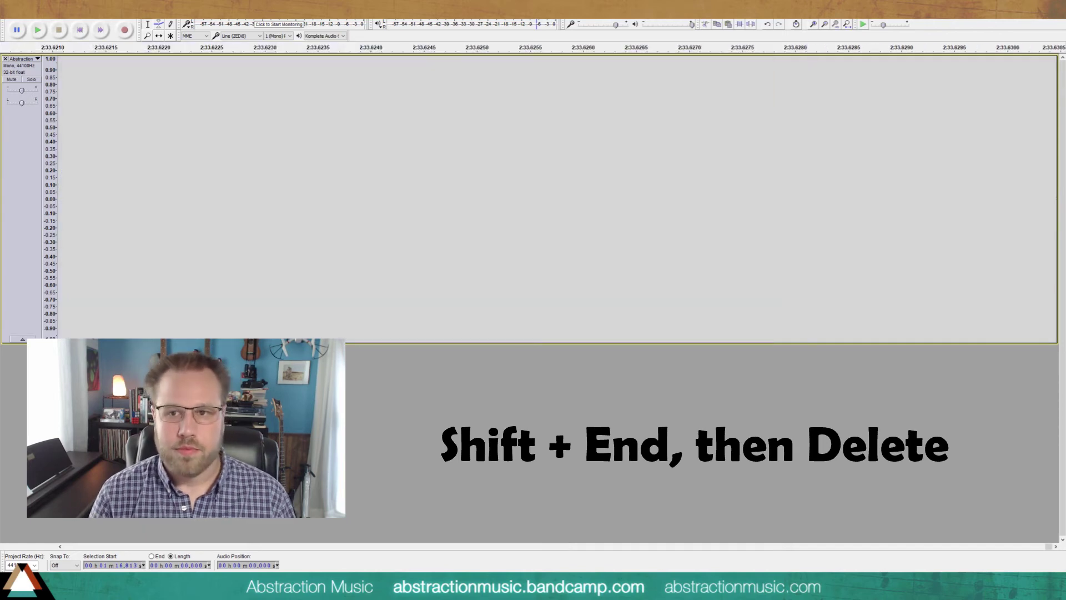
key("ctrl+f")
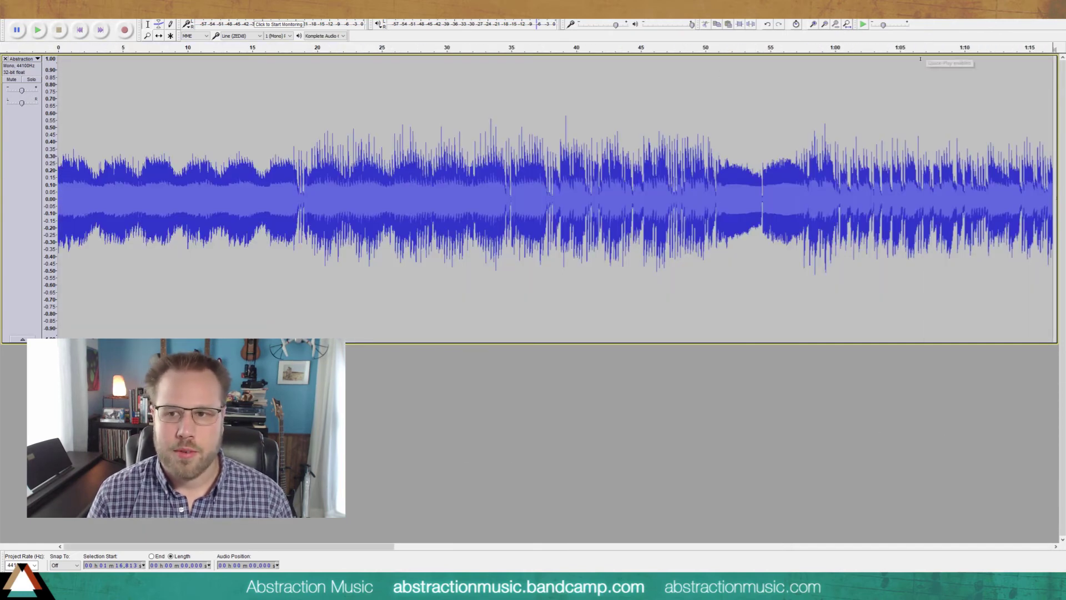
key("ctrl+a")
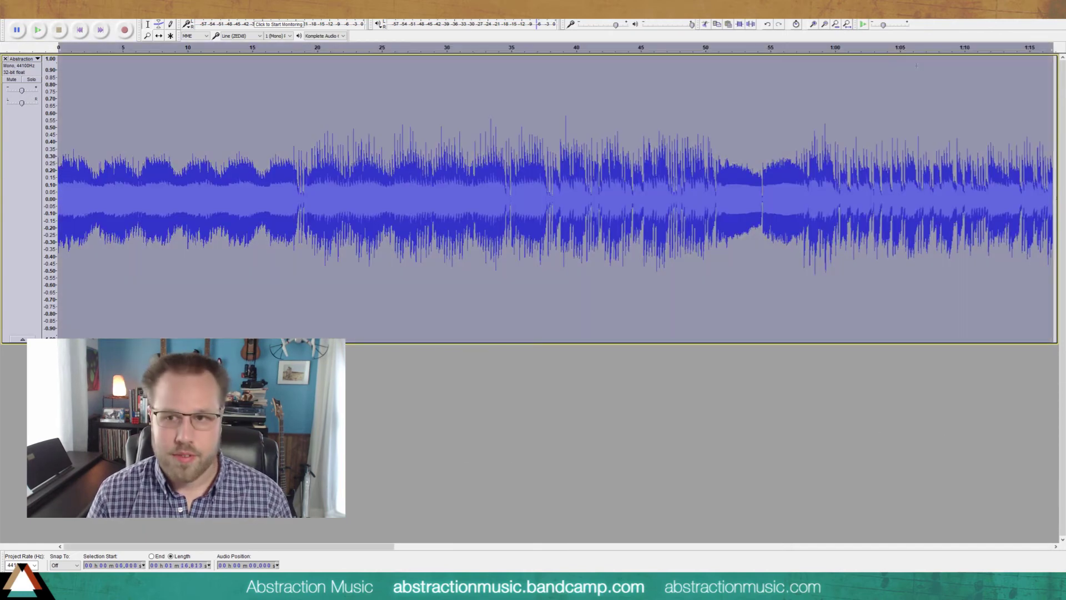
left_click(1013, 49)
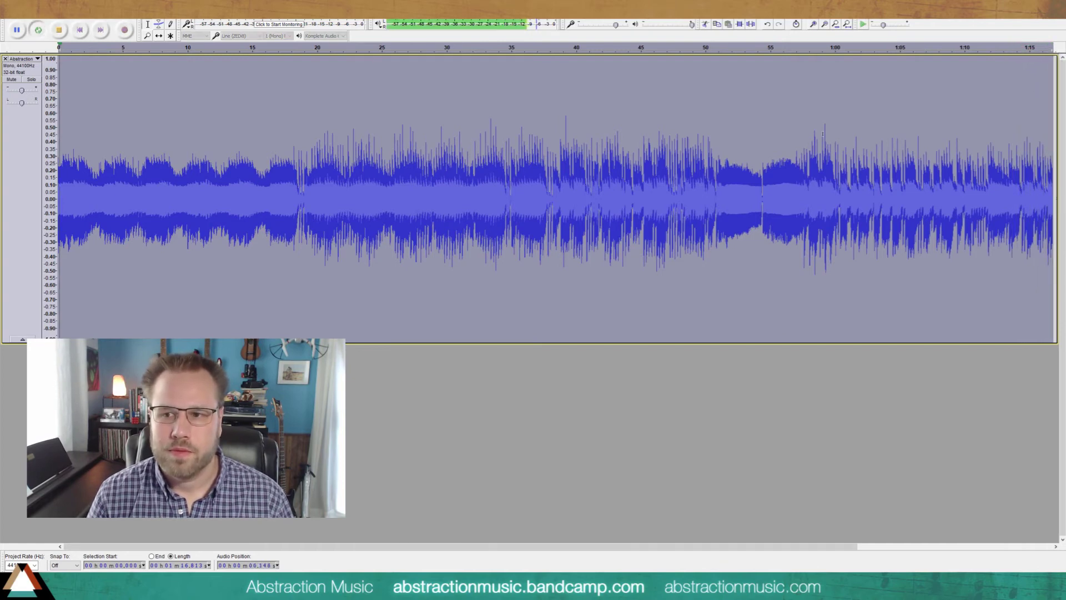
key("space")
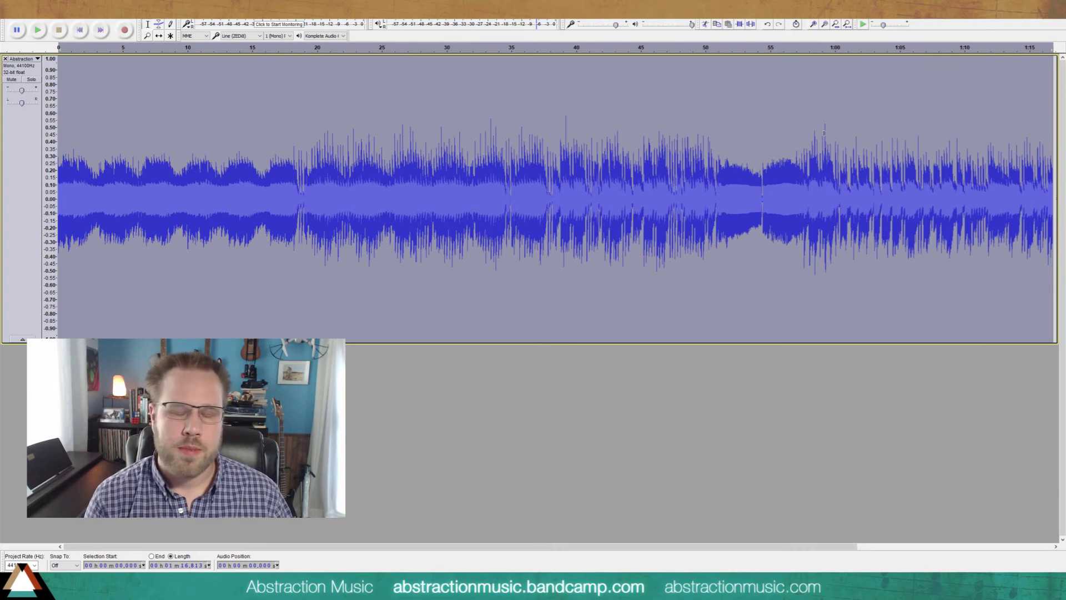